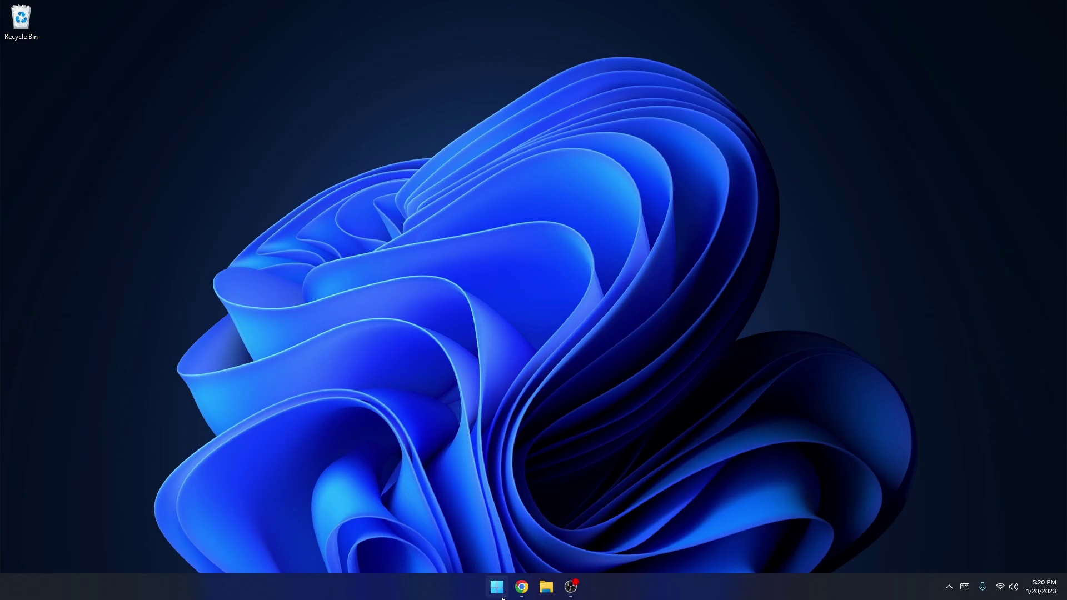
- Launch Steam and open the Grand Theft Auto V page in the games library
{"action": "left_click", "coordinate": [502, 597]}
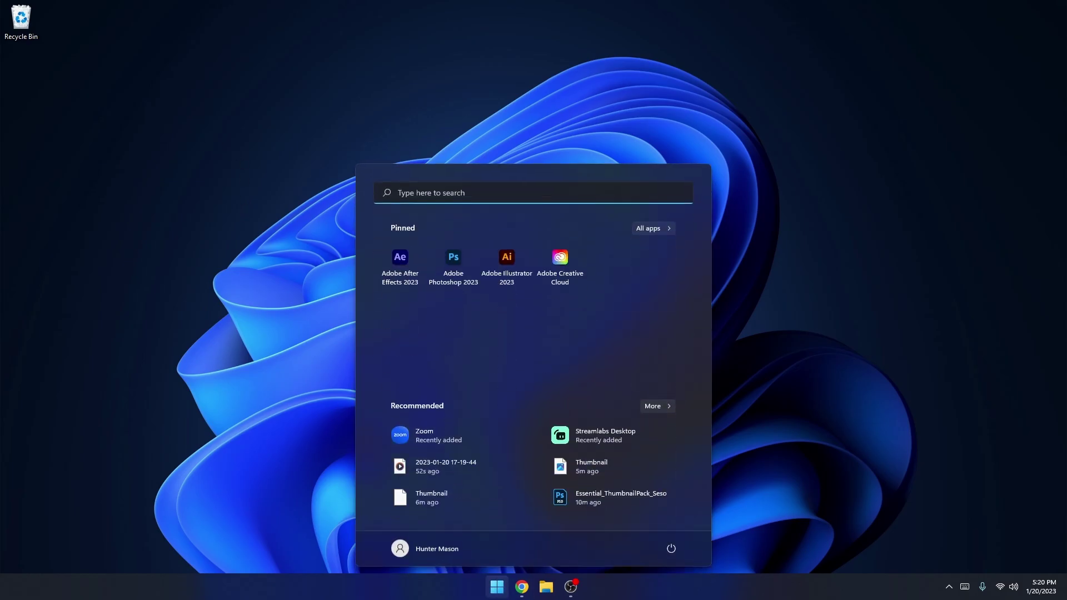
{"action": "type", "text": "steam"}
{"action": "key", "text": "Return"}
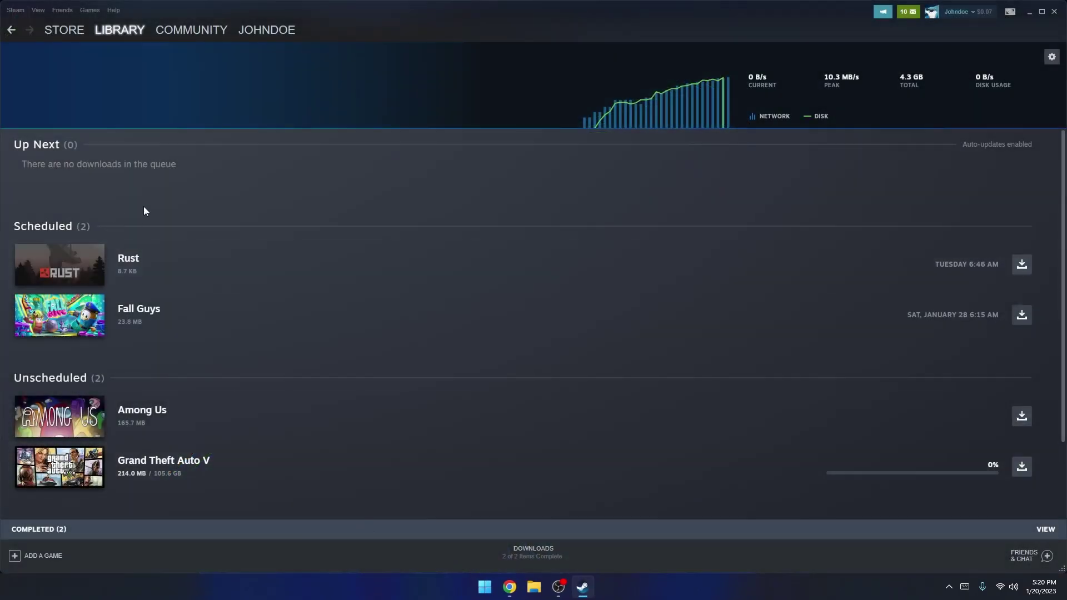
{"action": "left_click", "coordinate": [89, 10]}
{"action": "left_click", "coordinate": [97, 24]}
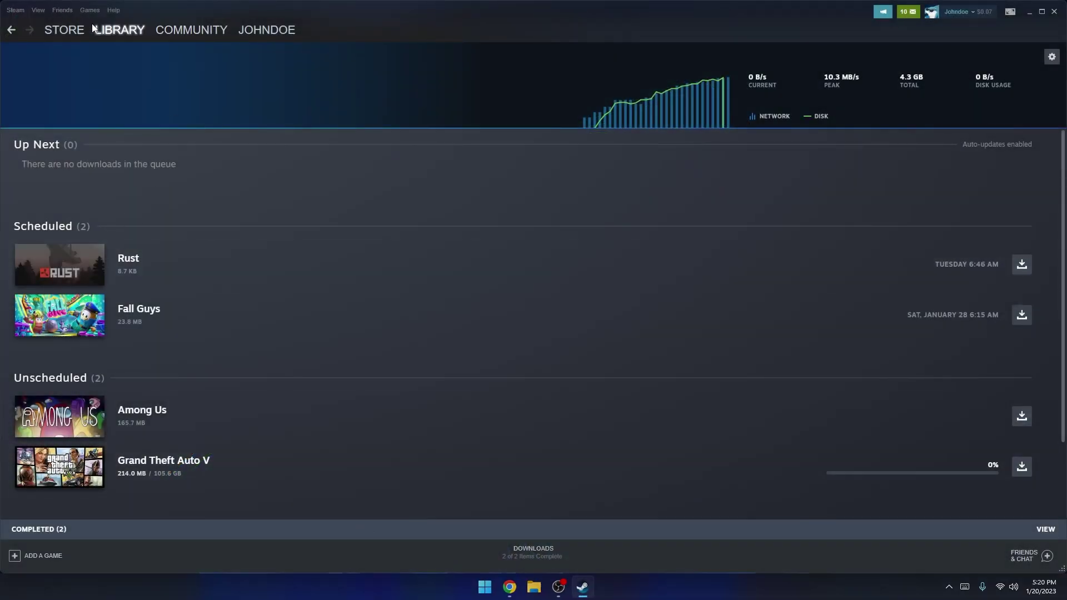
{"action": "left_click", "coordinate": [78, 136]}
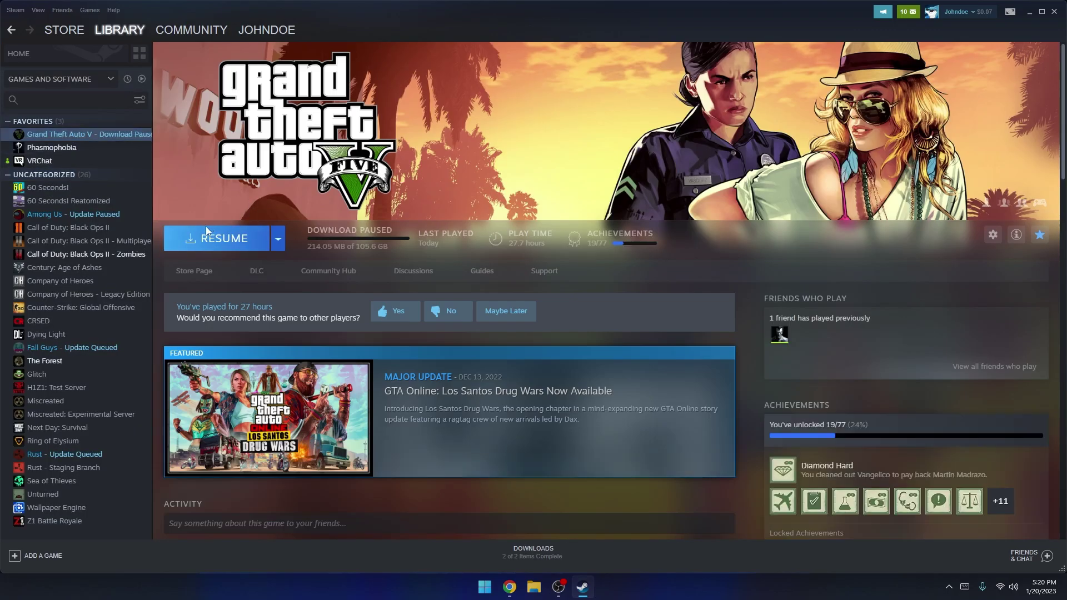
- Resume the paused Grand Theft Auto V download and show its progress in the downloads view
{"action": "left_click", "coordinate": [90, 10]}
{"action": "left_click", "coordinate": [92, 24]}
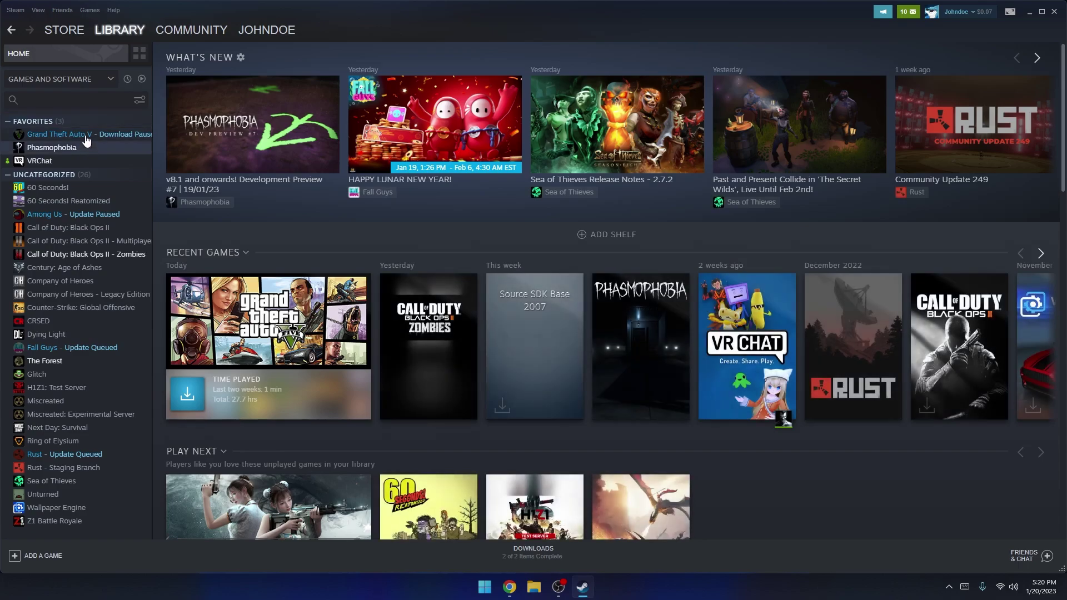
{"action": "left_click", "coordinate": [83, 135]}
{"action": "left_click", "coordinate": [222, 247]}
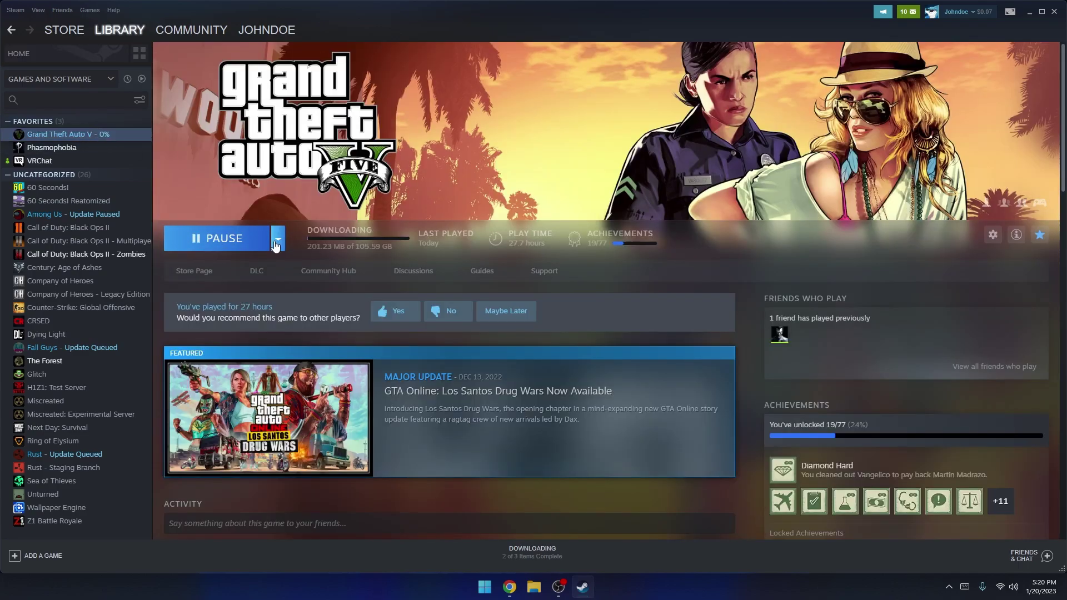
{"action": "left_click", "coordinate": [517, 552]}
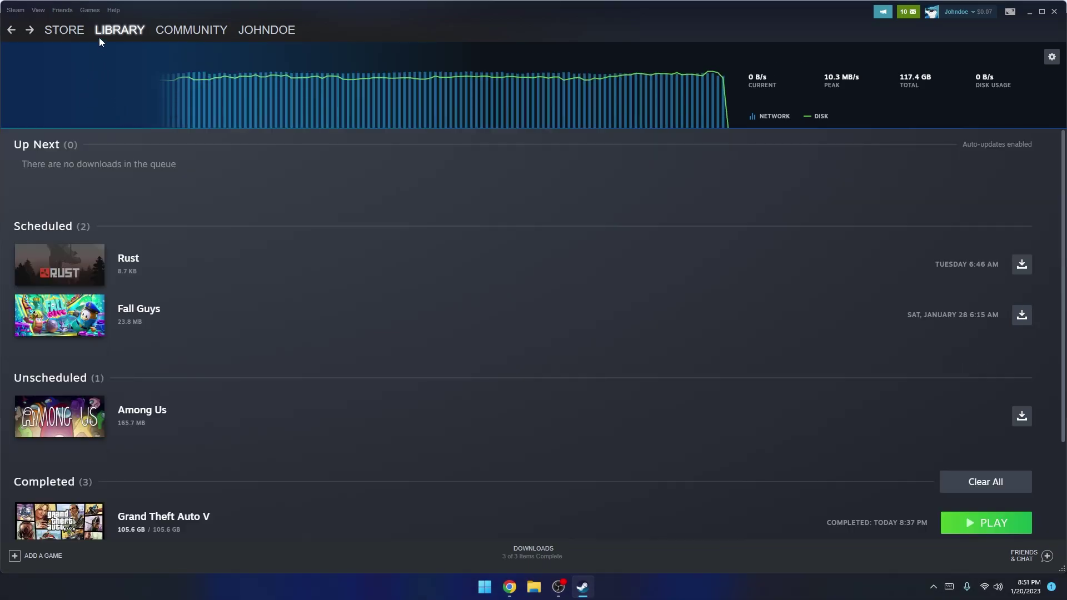
- Open the installed Grand Theft Auto V game folder through the local files section of its properties
{"action": "left_click", "coordinate": [85, 9]}
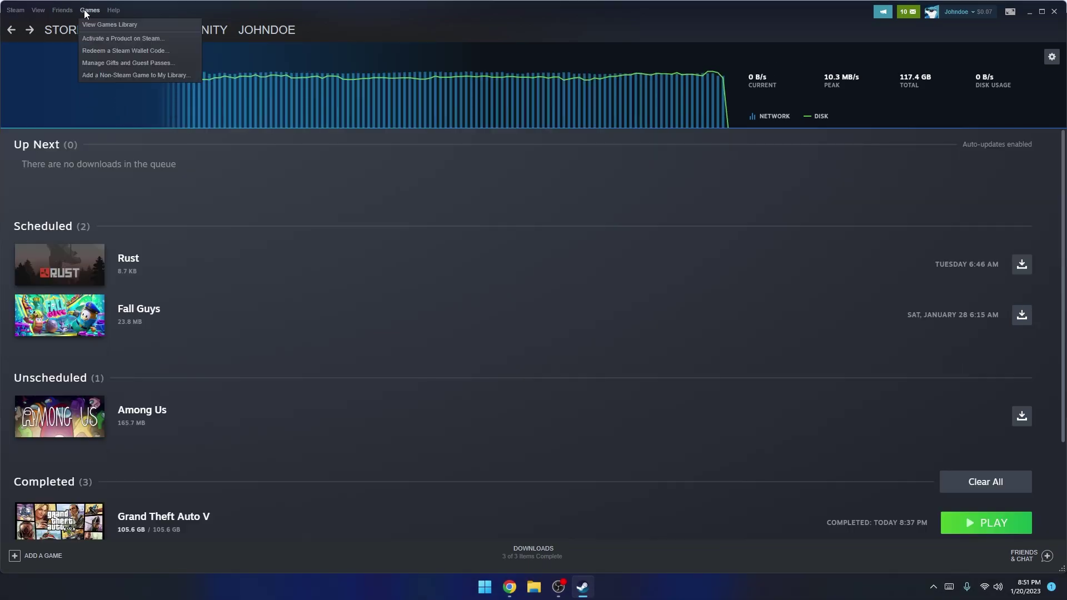
{"action": "left_click", "coordinate": [90, 21]}
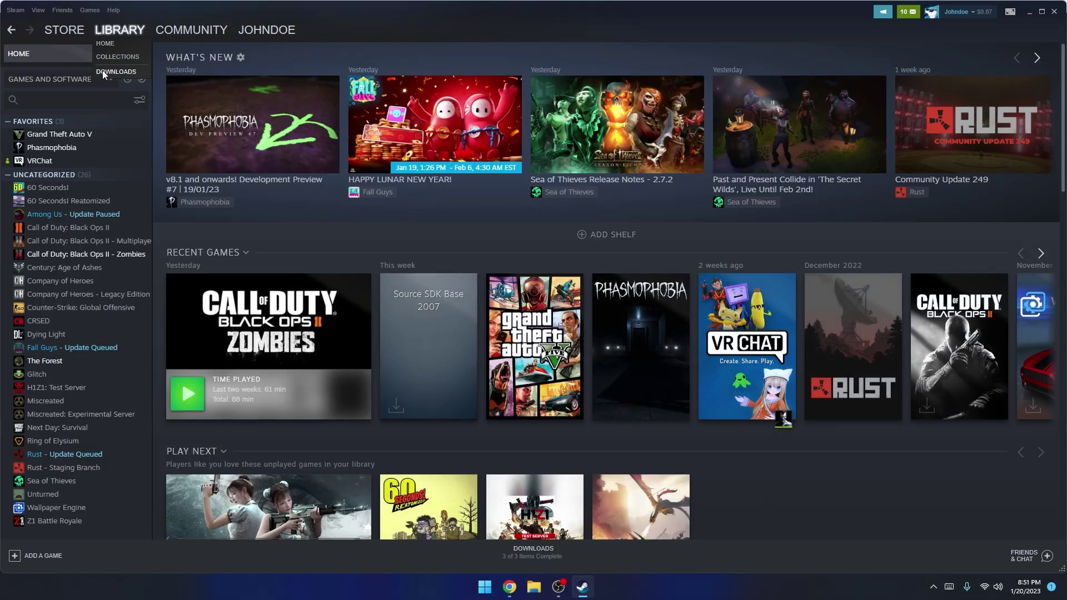
{"action": "left_click", "coordinate": [67, 134]}
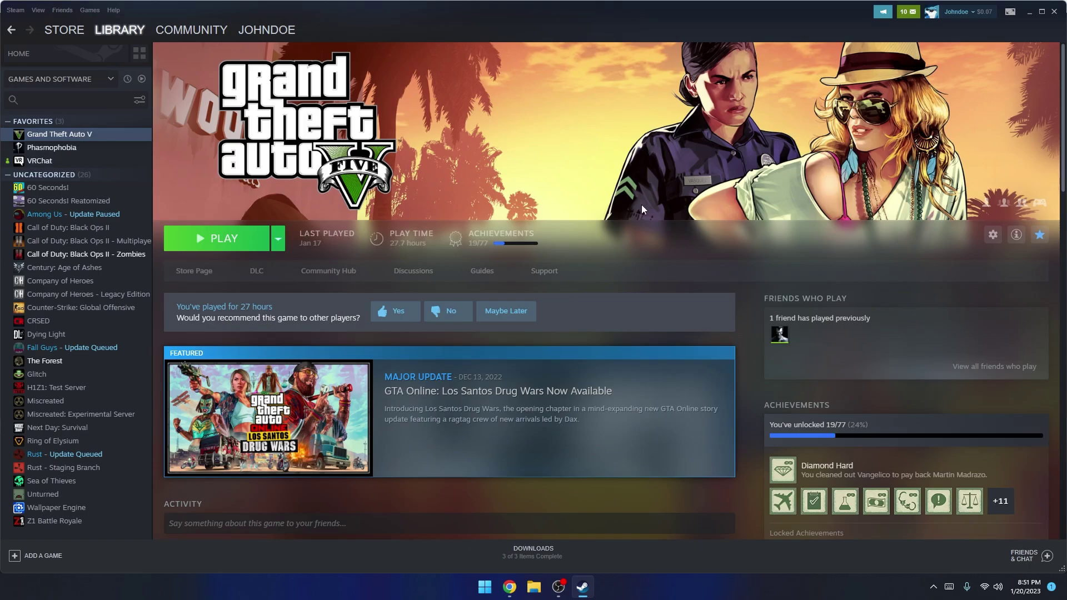
{"action": "left_click", "coordinate": [993, 235]}
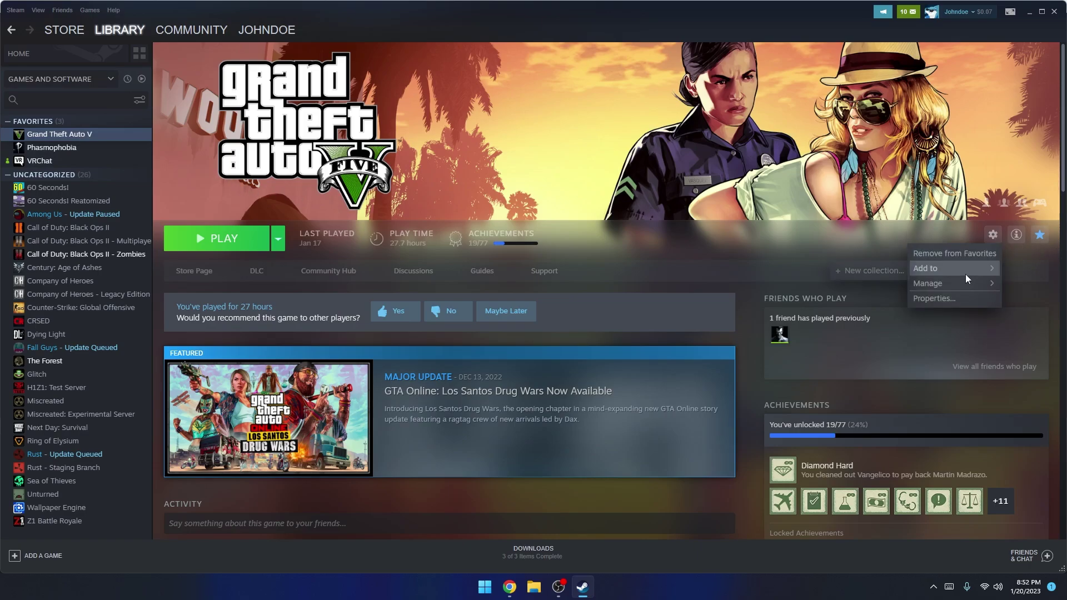
{"action": "left_click", "coordinate": [947, 297]}
{"action": "left_click", "coordinate": [370, 234]}
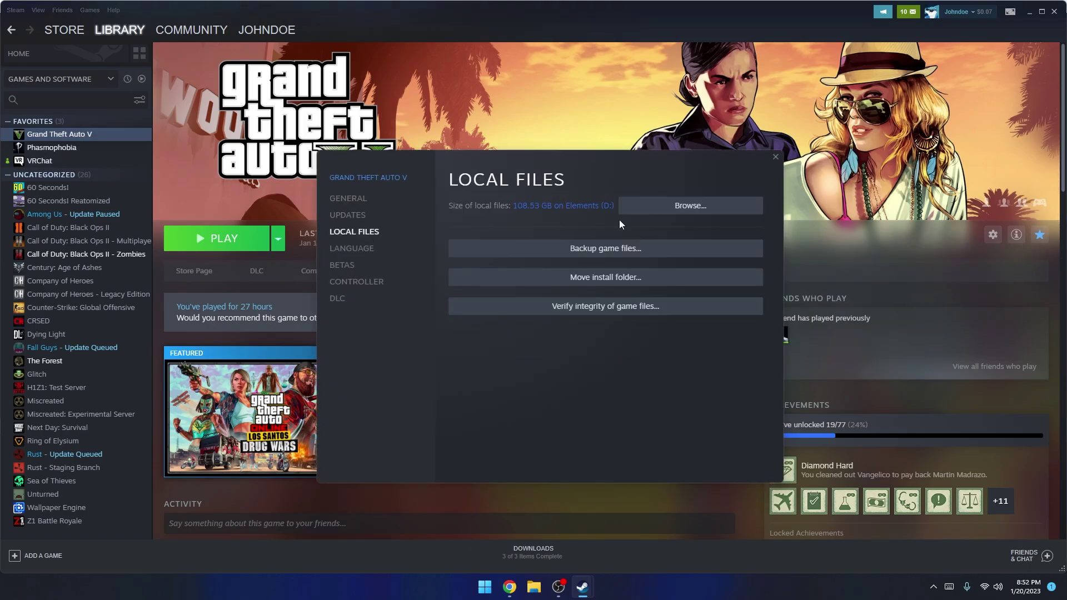
{"action": "left_click", "coordinate": [679, 206]}
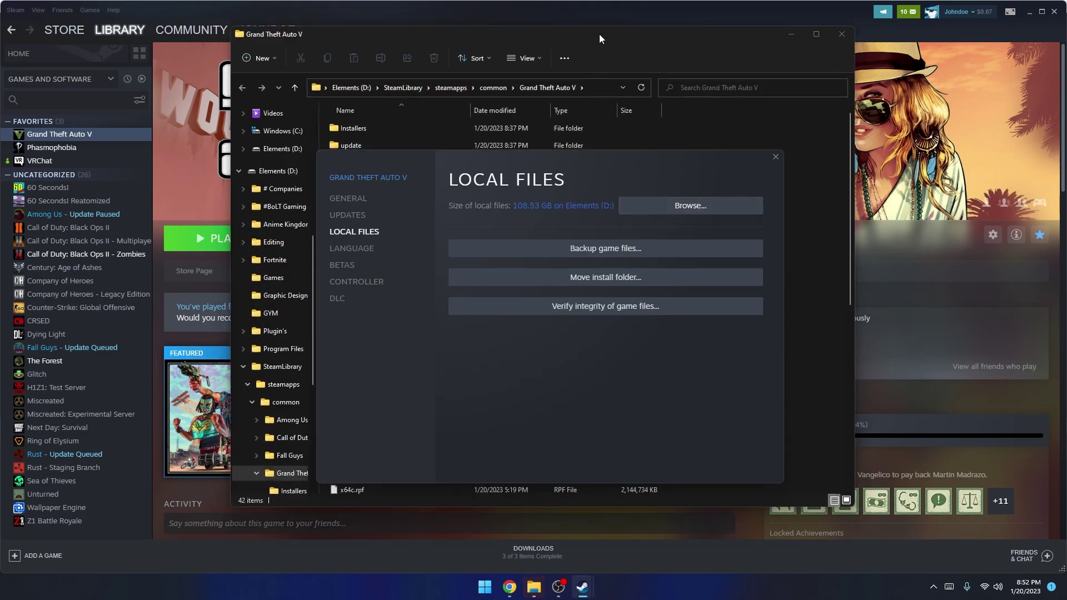
- Copy the full path of the Grand Theft Auto V folder and close the folder window
{"action": "left_click", "coordinate": [599, 35]}
{"action": "left_click", "coordinate": [581, 88]}
{"action": "key", "text": "ctrl+c"}
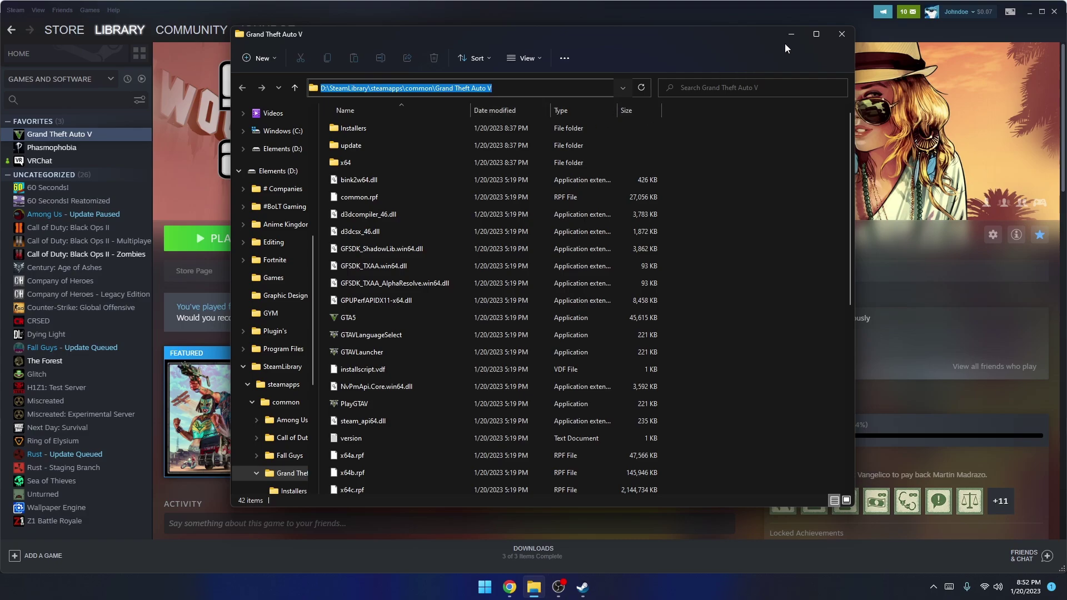
{"action": "left_click", "coordinate": [841, 35]}
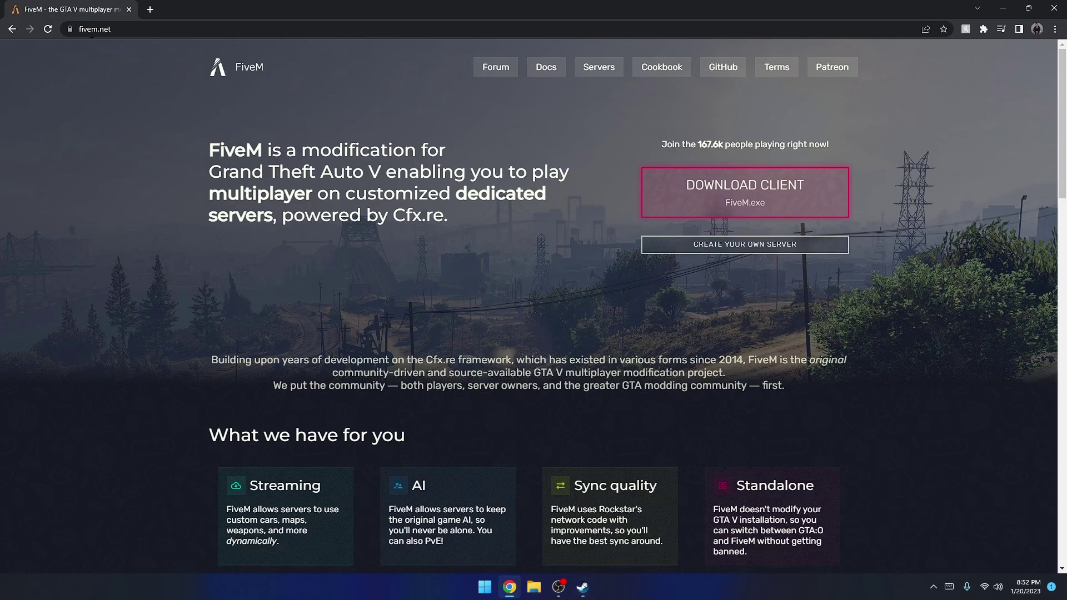
- Download the FiveM client from fivem.net in the browser, accepting the terms, and run the downloaded installer
{"action": "left_click", "coordinate": [91, 30]}
{"action": "left_click", "coordinate": [95, 111]}
{"action": "left_click", "coordinate": [706, 195]}
{"action": "scroll", "coordinate": [574, 335], "scroll_direction": "down", "scroll_amount": 7}
{"action": "left_click", "coordinate": [810, 550]}
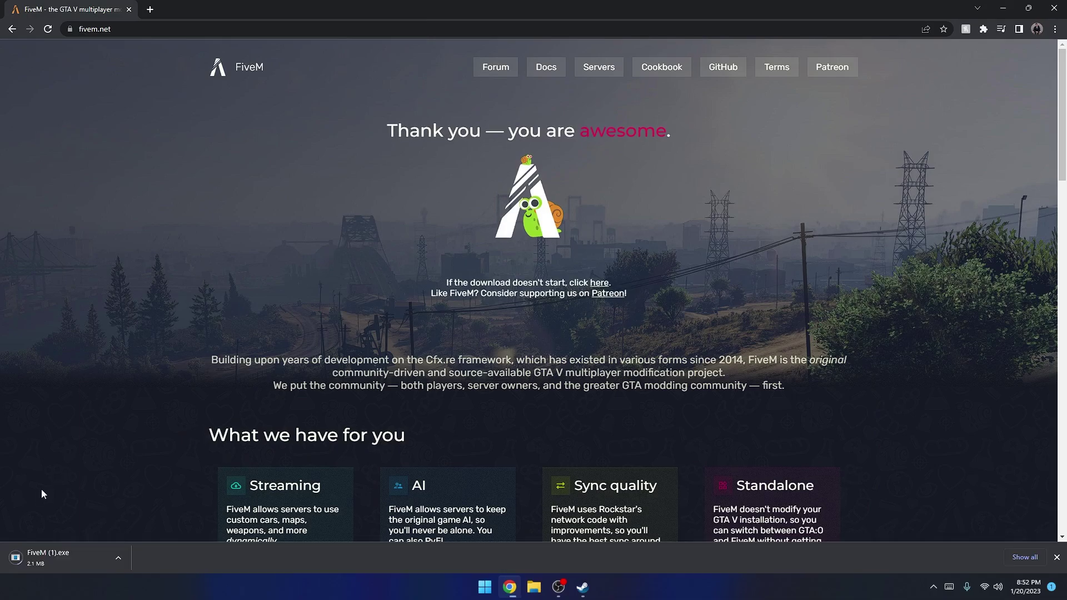
{"action": "left_click", "coordinate": [41, 558]}
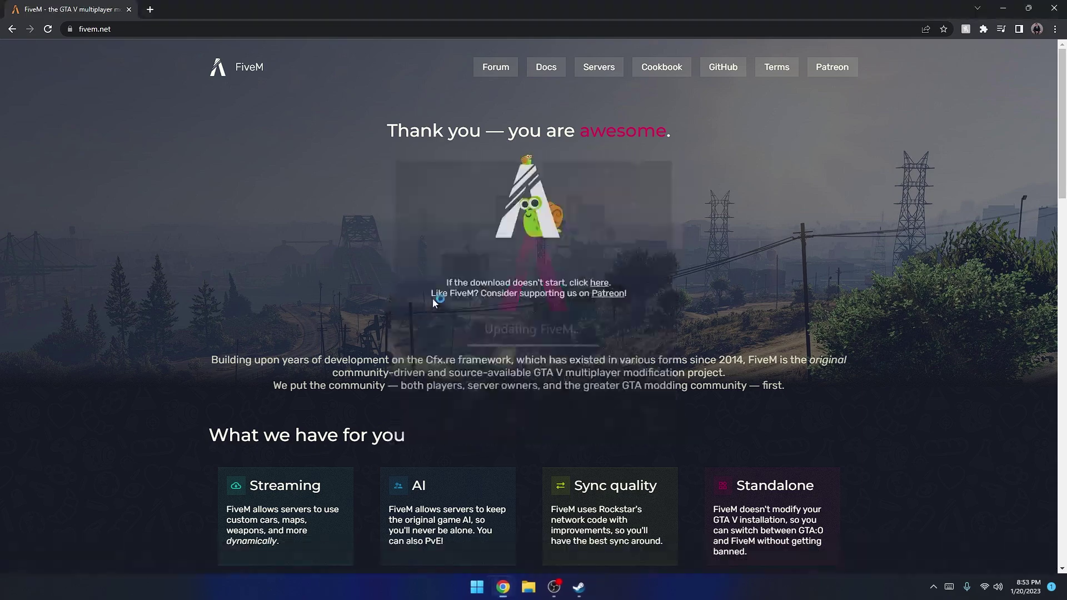
- Select the GTA5 executable in D:\SteamLibrary\steamapps\common\Grand Theft Auto V for FiveM and accept the local game data update
{"action": "left_click_drag", "start_coordinate": [209, 11], "coordinate": [373, 82]}
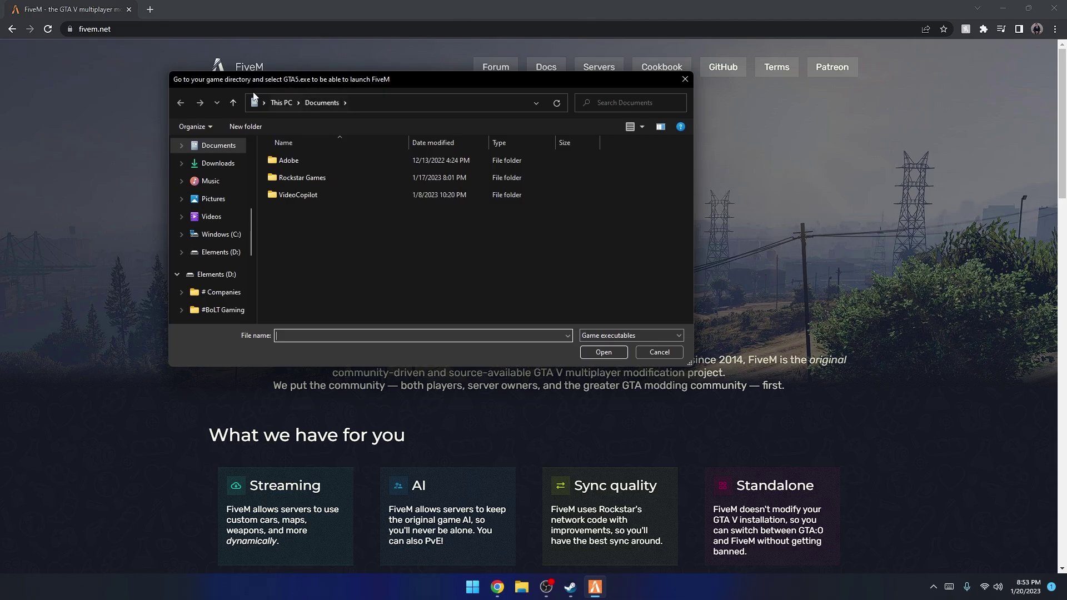
{"action": "left_click", "coordinate": [364, 100]}
{"action": "key", "text": "ctrl+v"}
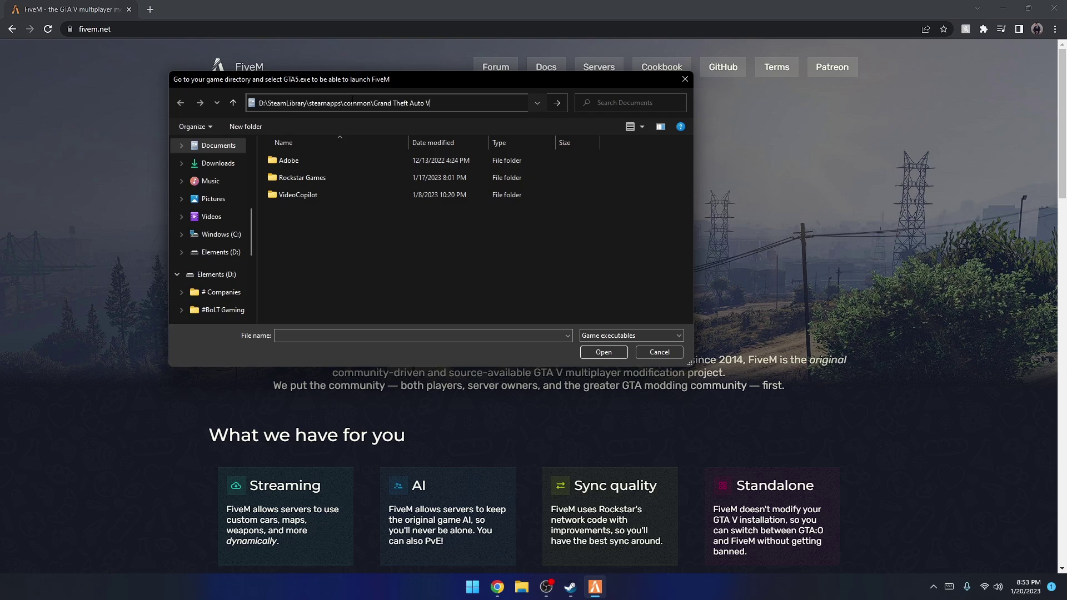
{"action": "left_click_drag", "start_coordinate": [444, 106], "coordinate": [166, 97]}
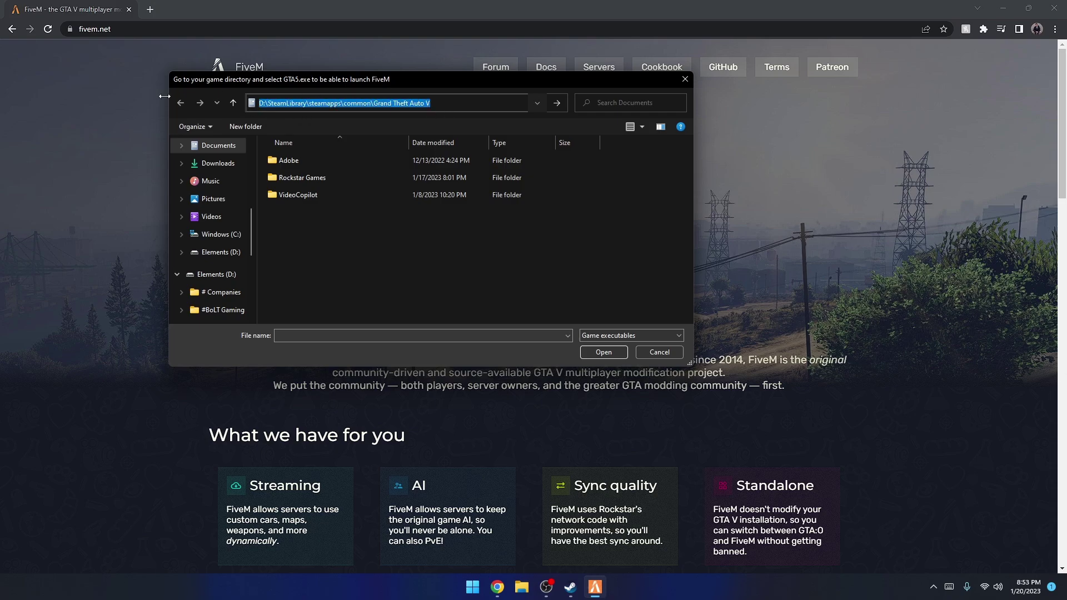
{"action": "key", "text": "Return"}
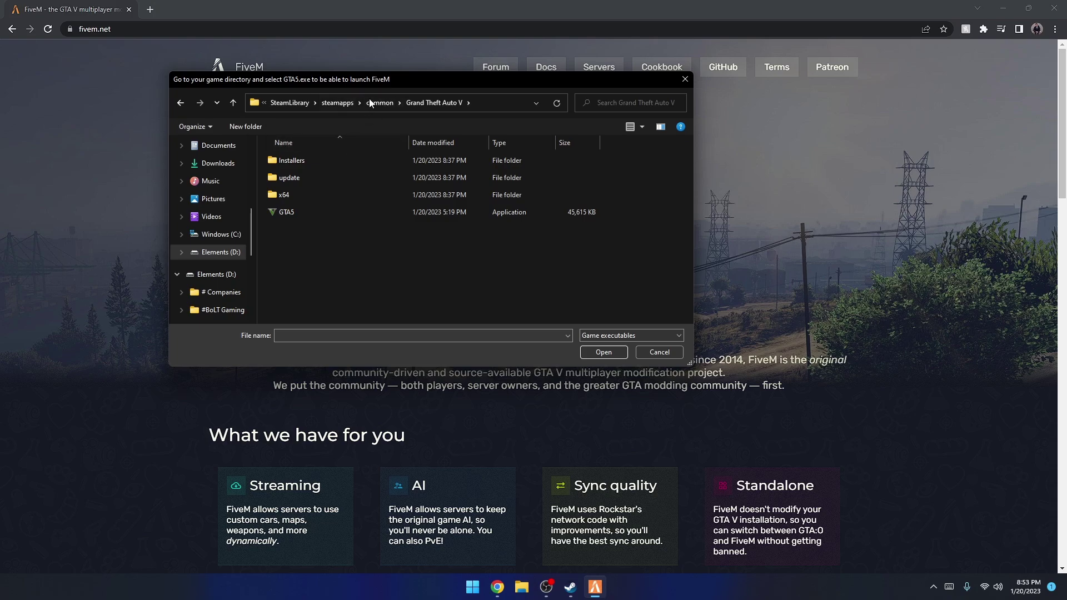
{"action": "left_click", "coordinate": [291, 213]}
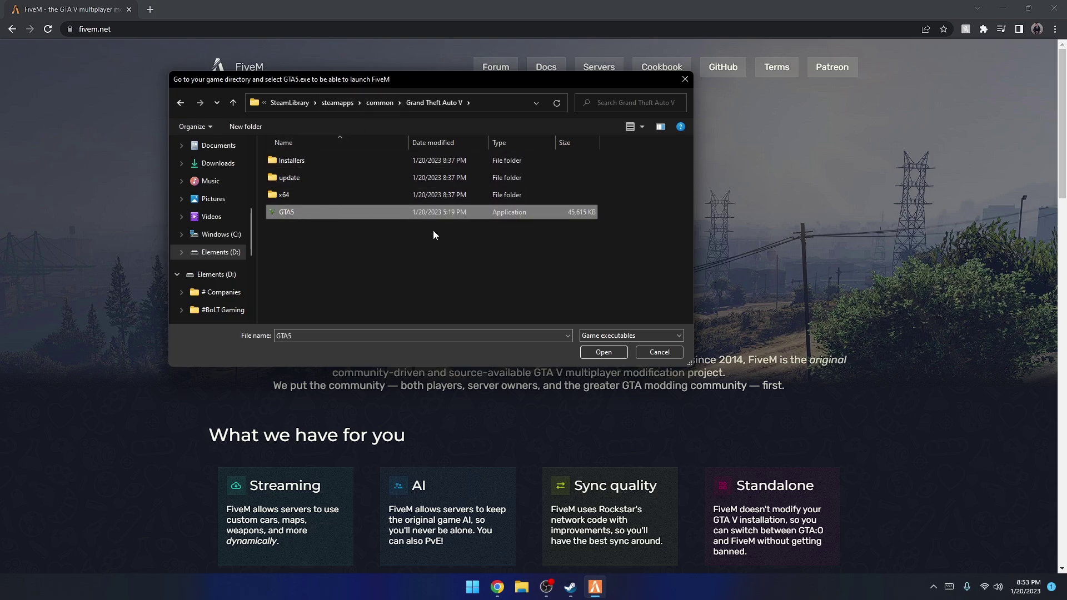
{"action": "left_click", "coordinate": [604, 353]}
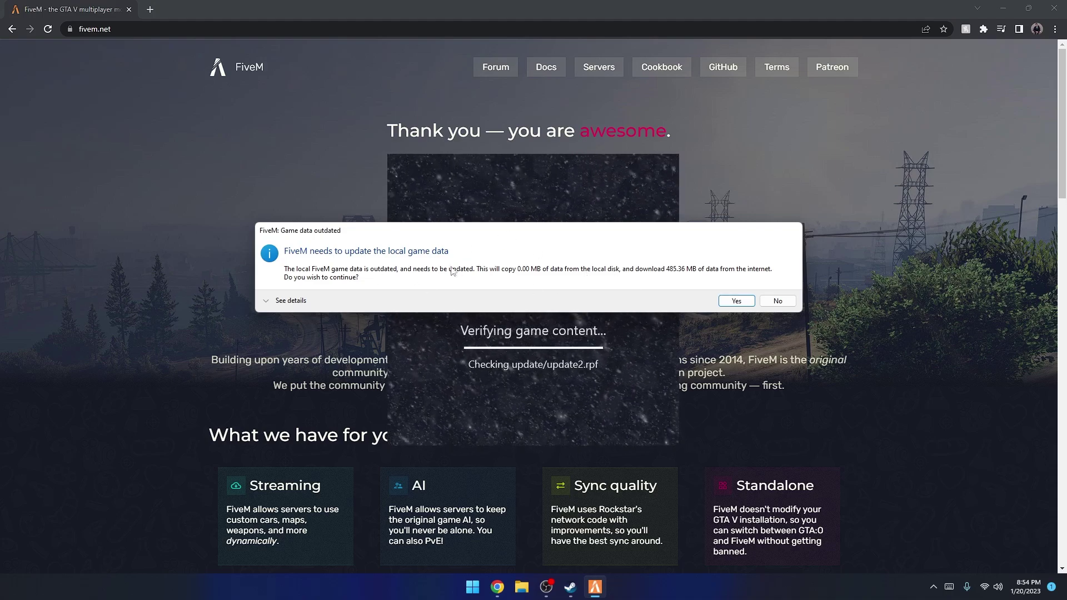
{"action": "left_click", "coordinate": [727, 304]}
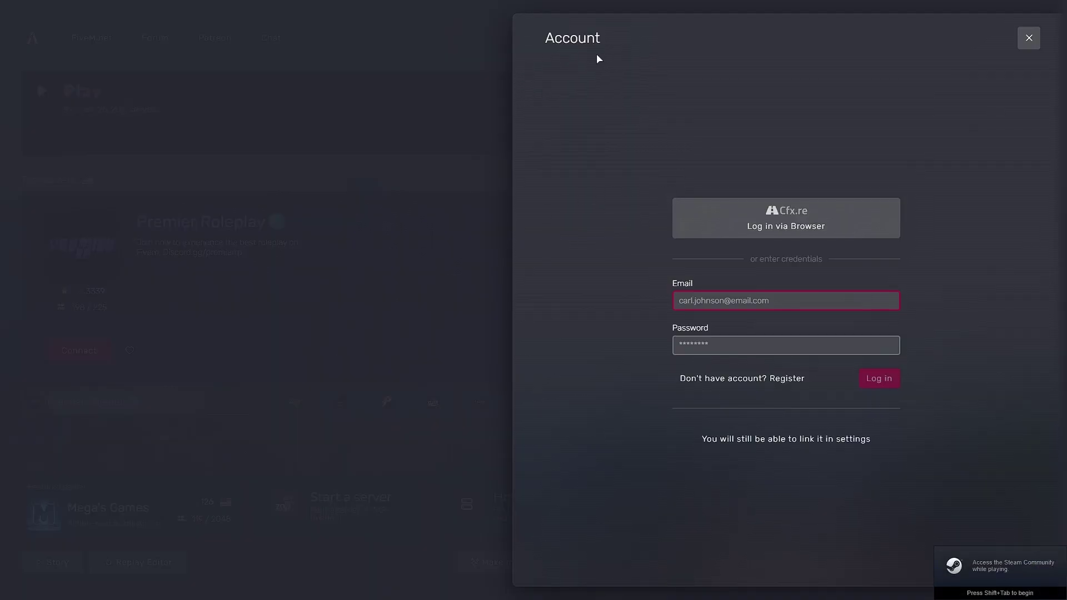
- Log in to the Cfx.re account via the browser, authorizing the FiveM client, and continue to the home screen
{"action": "left_click", "coordinate": [740, 215]}
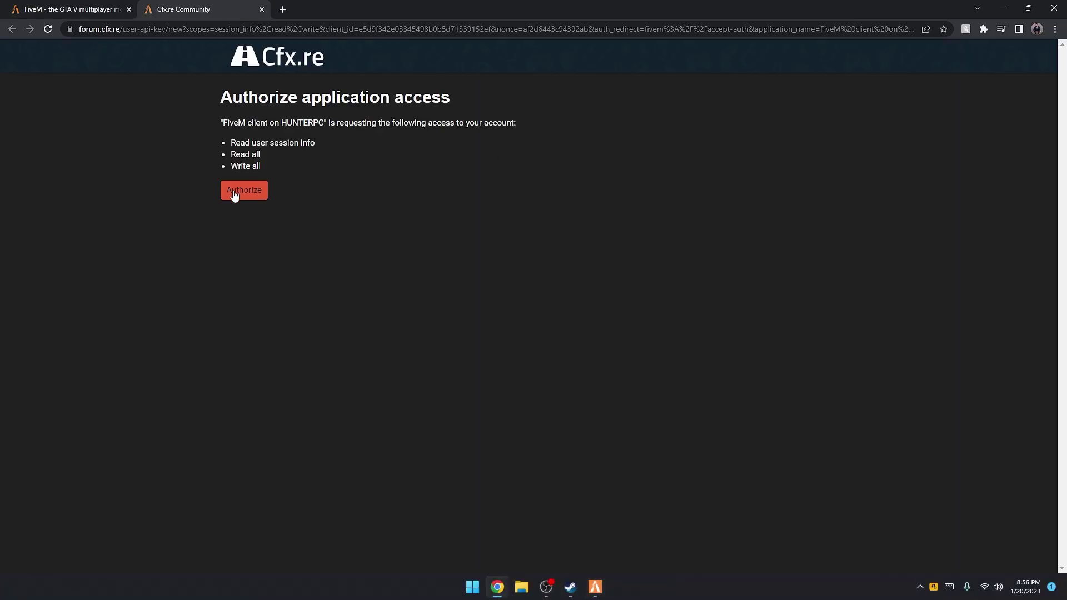
{"action": "left_click", "coordinate": [234, 194]}
{"action": "left_click", "coordinate": [579, 127]}
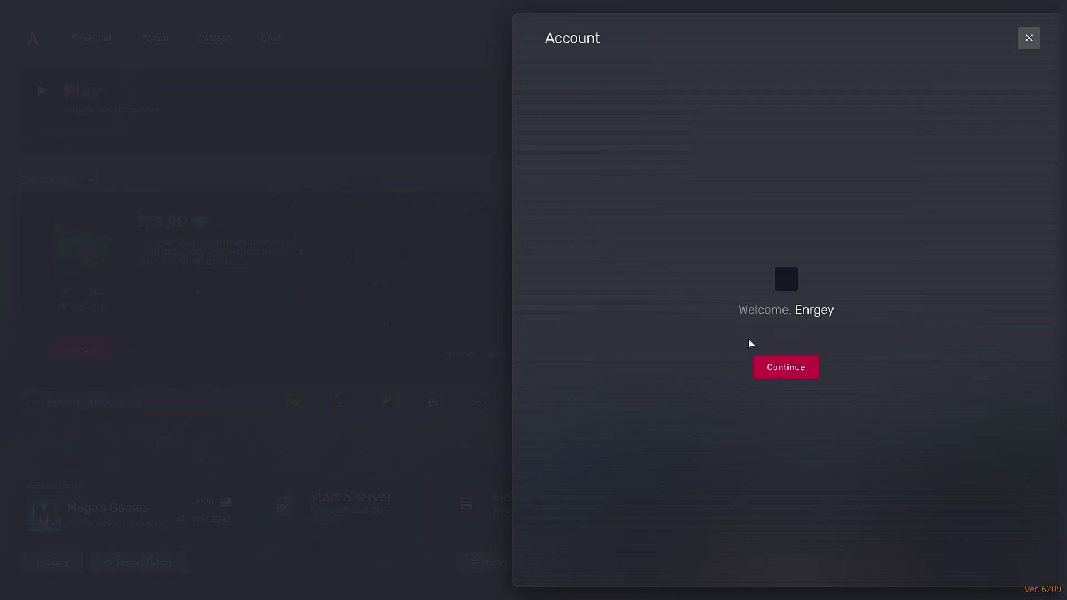
{"action": "left_click", "coordinate": [774, 367]}
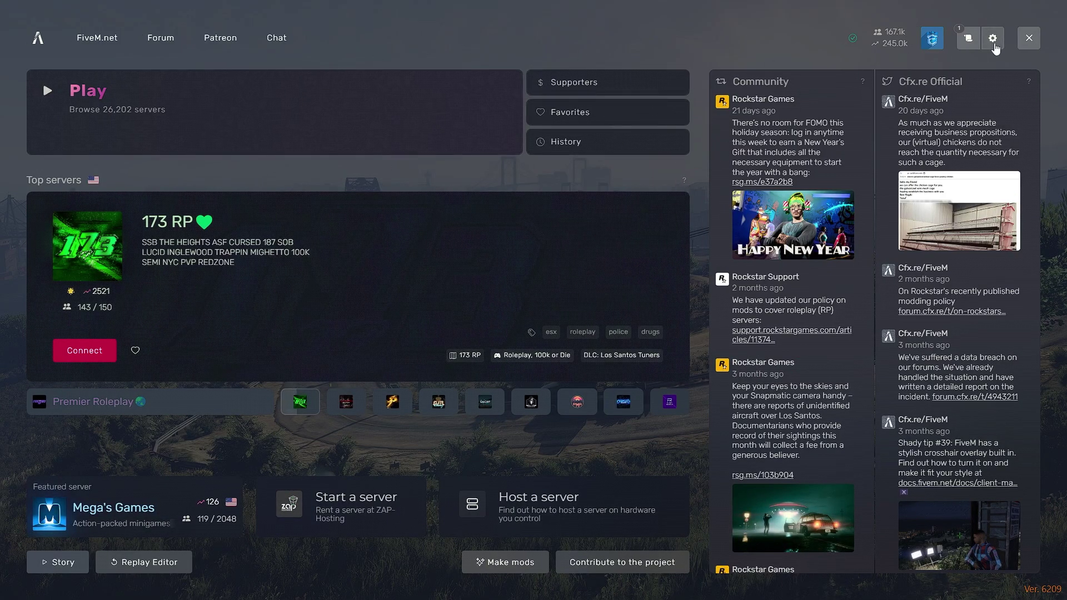
- Review the Interface options in the FiveM settings and close the settings
{"action": "left_click", "coordinate": [993, 37]}
{"action": "left_click", "coordinate": [571, 99]}
{"action": "scroll", "coordinate": [761, 391], "scroll_direction": "down", "scroll_amount": 3}
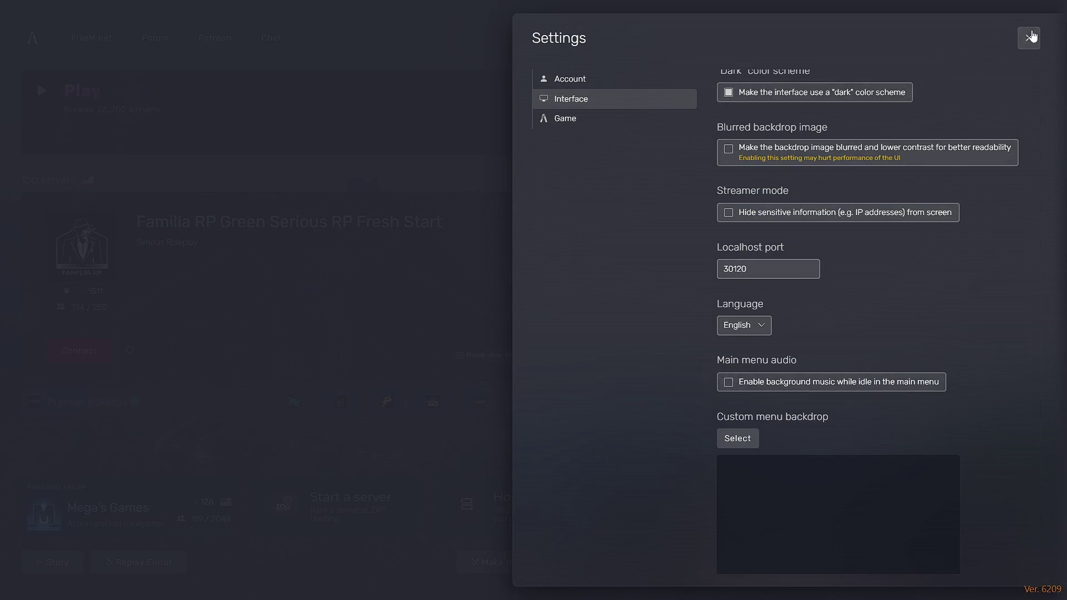
{"action": "left_click", "coordinate": [1029, 38]}
- Search the server list for "nexus" and view the NEXUS NRP UK-US-EU-AU server page before returning to the home screen
{"action": "left_click", "coordinate": [98, 131]}
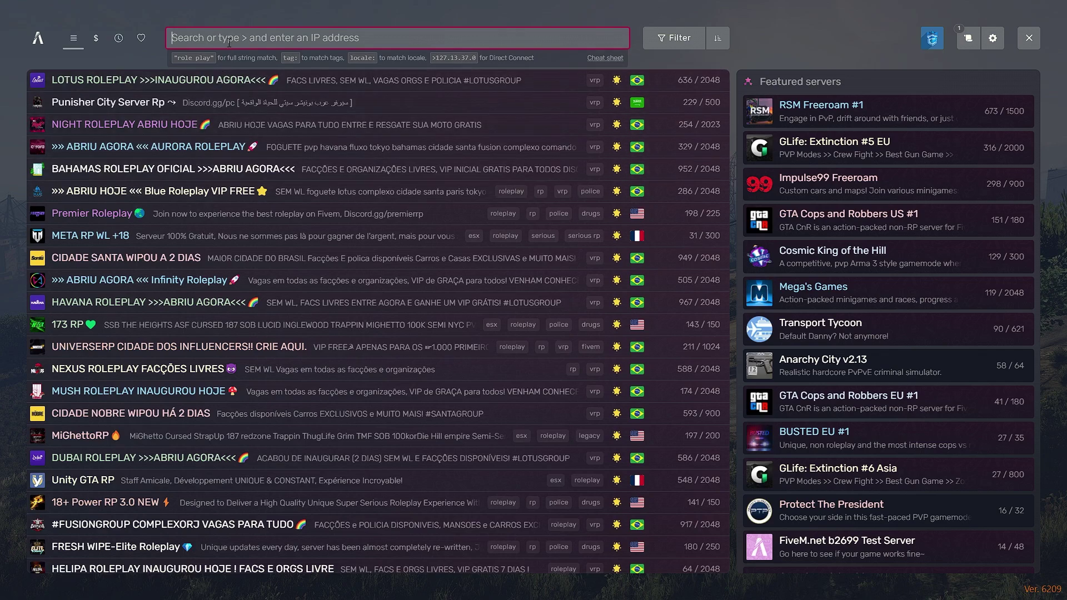
{"action": "type", "text": "nexus"}
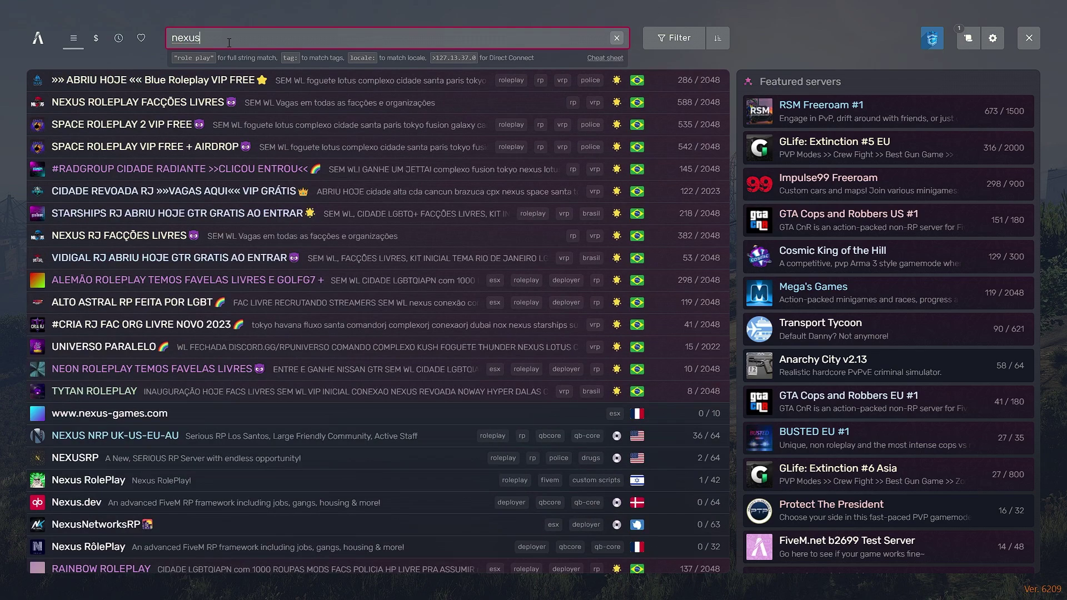
{"action": "left_click", "coordinate": [144, 435]}
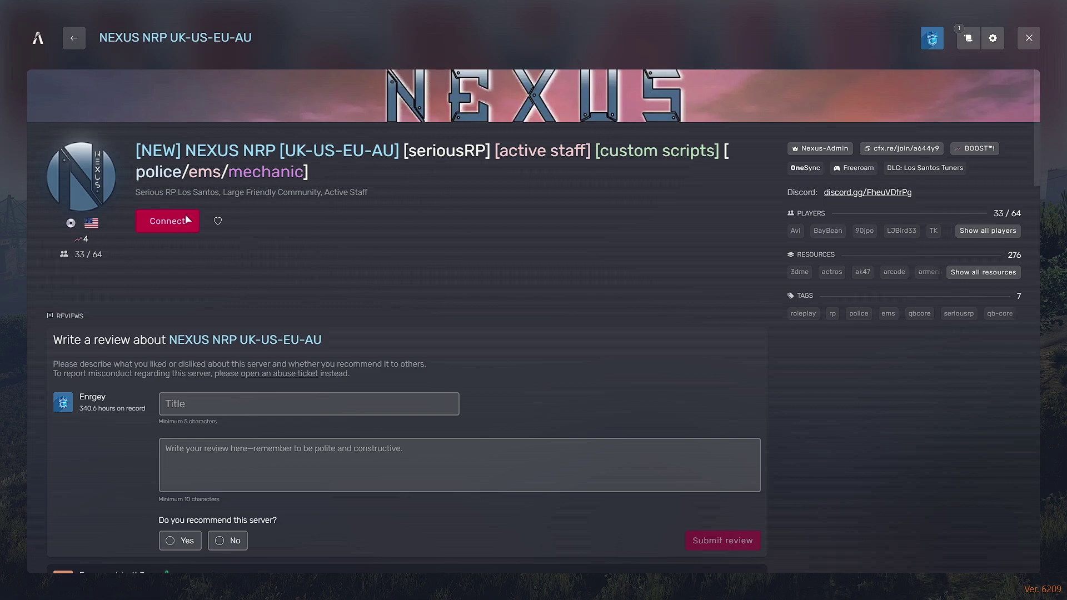
{"action": "key", "text": "Escape"}
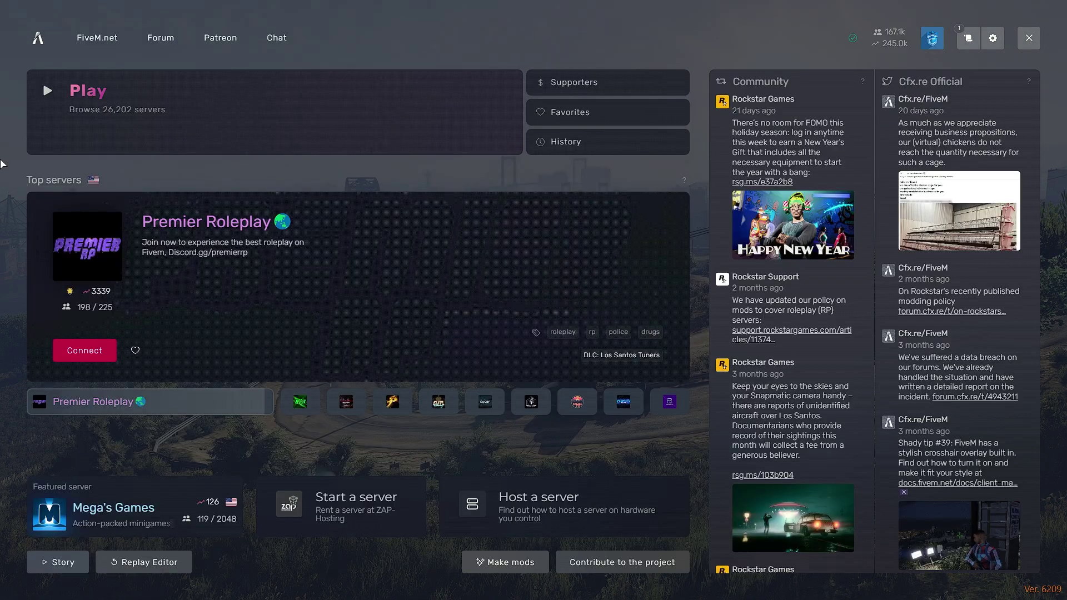